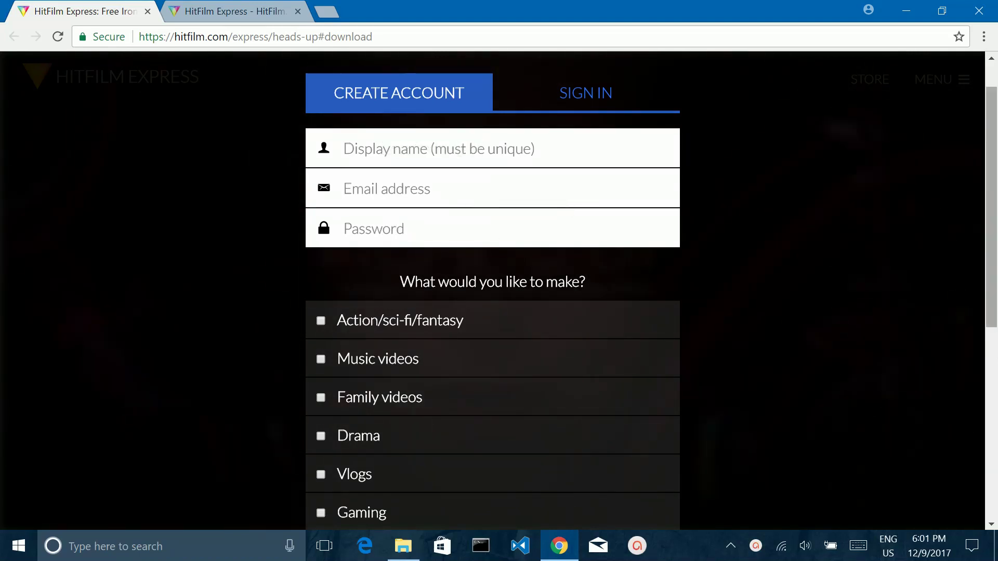
# - Try to request the HitFilm Express download with the account creation form left blank
pyautogui.moveTo(993, 188); pyautogui.dragTo(996, 388)
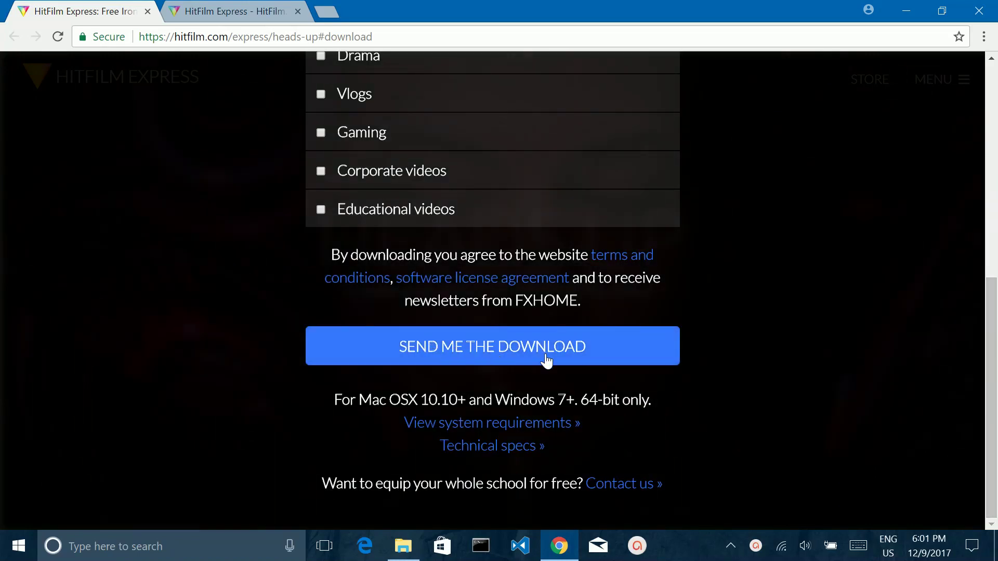
pyautogui.click(476, 348)
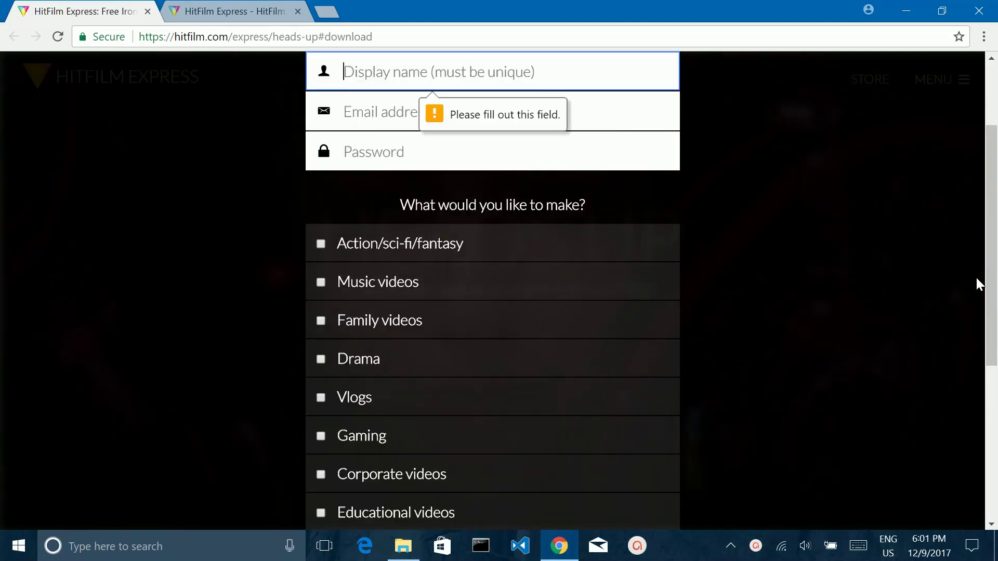
pyautogui.scroll(2, 990, 339)
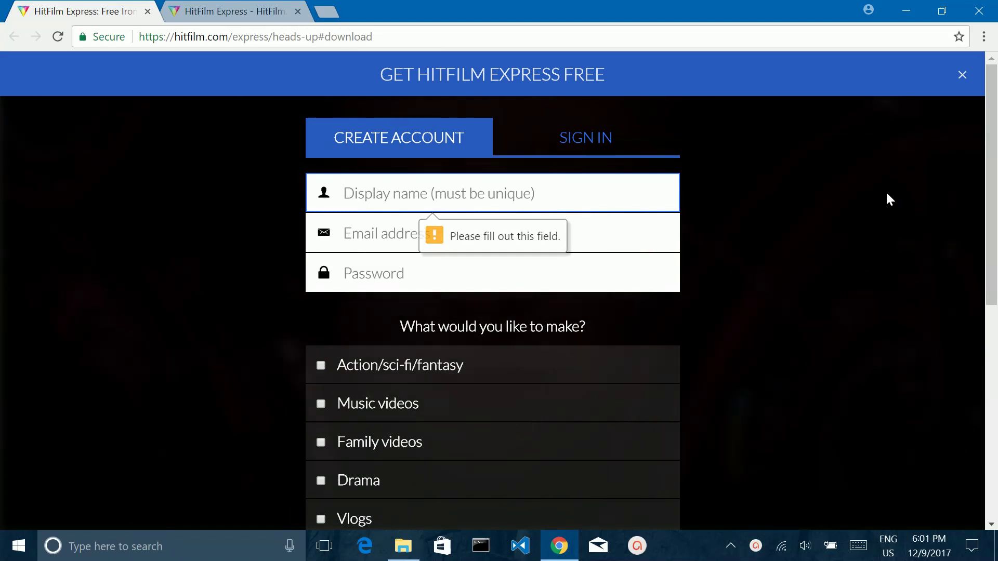
# - Open the HitFilm Express thank-you page and review its installer download options for Windows and Mac
pyautogui.click(249, 12)
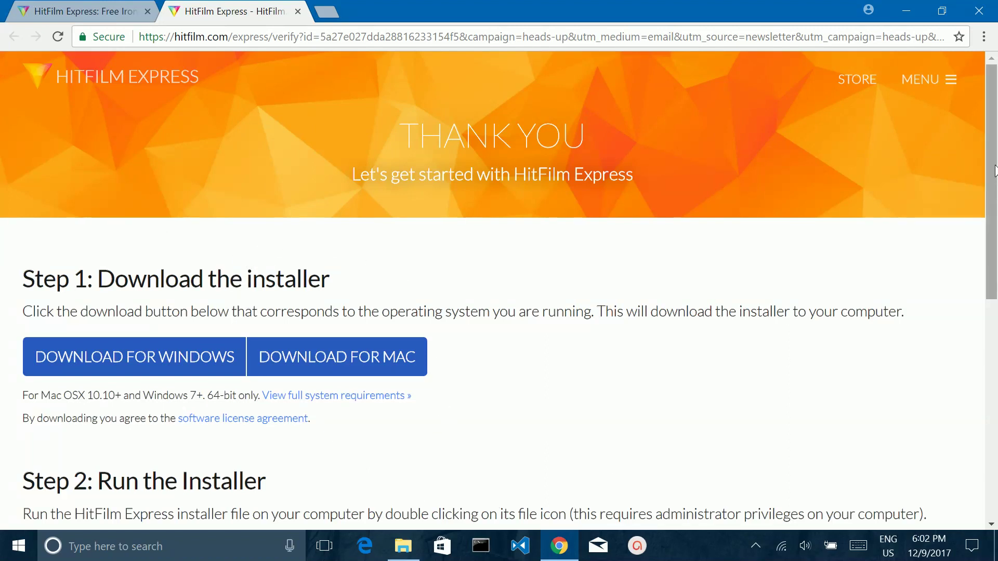
pyautogui.moveTo(996, 172); pyautogui.dragTo(996, 217)
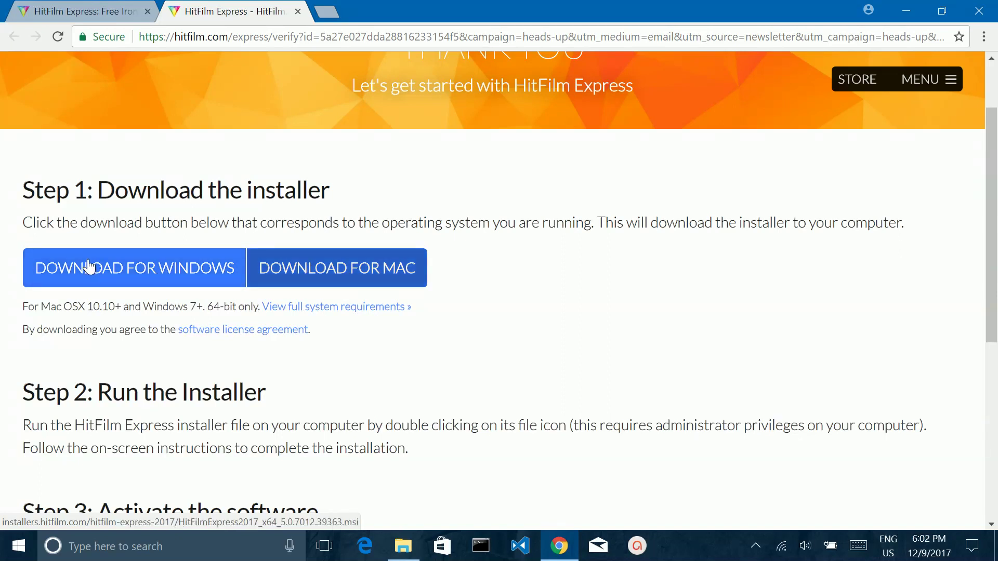
# - Switch to File Explorer, widen the Name column in Documents and run HitFilmExpress2017_x64_5.0.7012.39363.msi
pyautogui.click(403, 546)
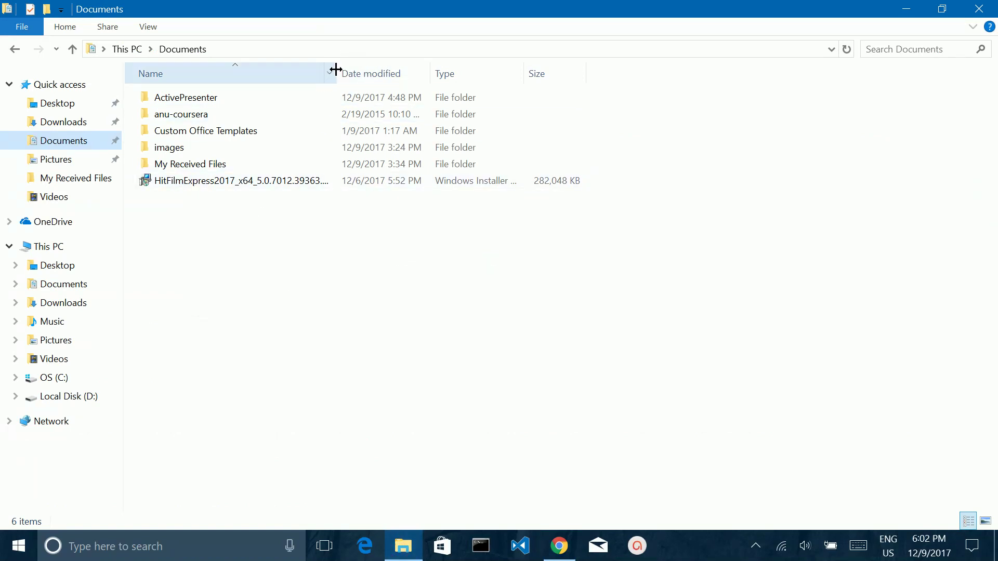
pyautogui.moveTo(340, 69); pyautogui.dragTo(470, 72)
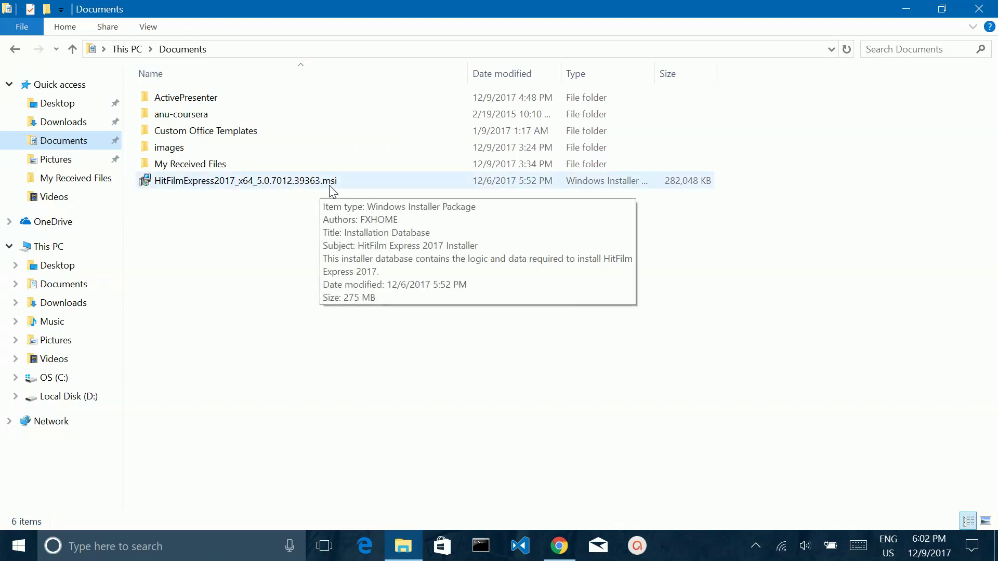
pyautogui.doubleClick(218, 180)
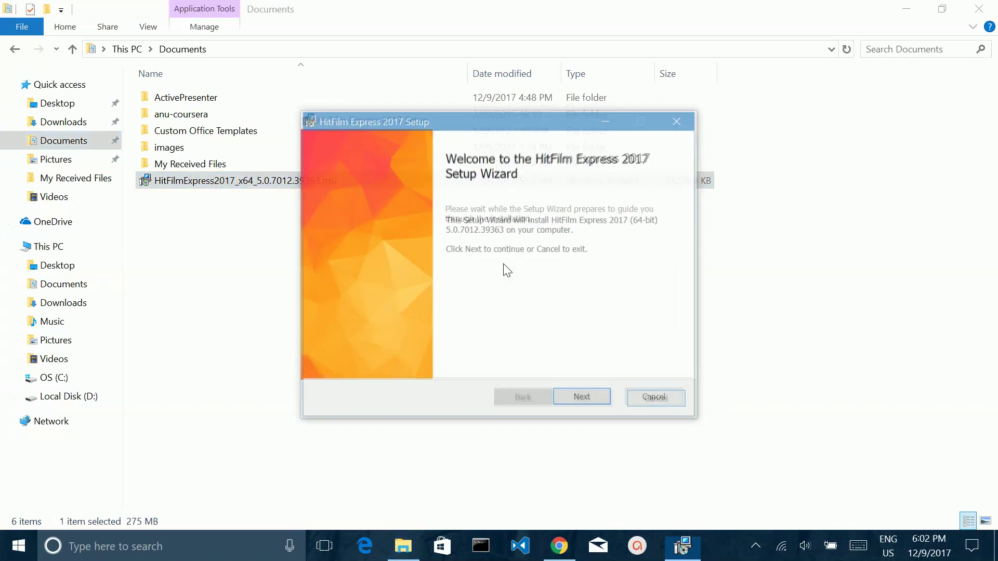
# - Proceed past the setup wizard's welcome page and accept the End-User License Agreement
pyautogui.click(585, 400)
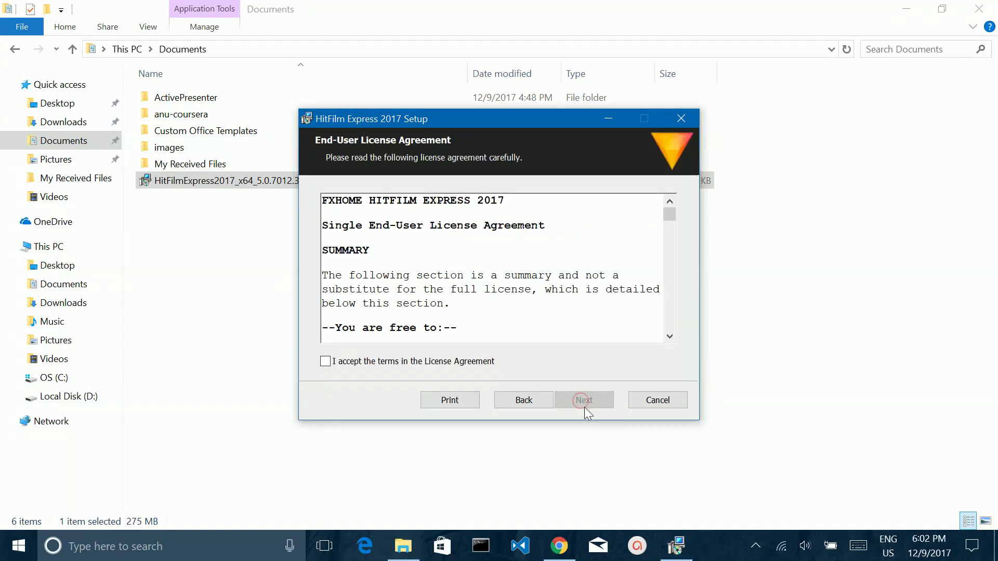
pyautogui.click(327, 362)
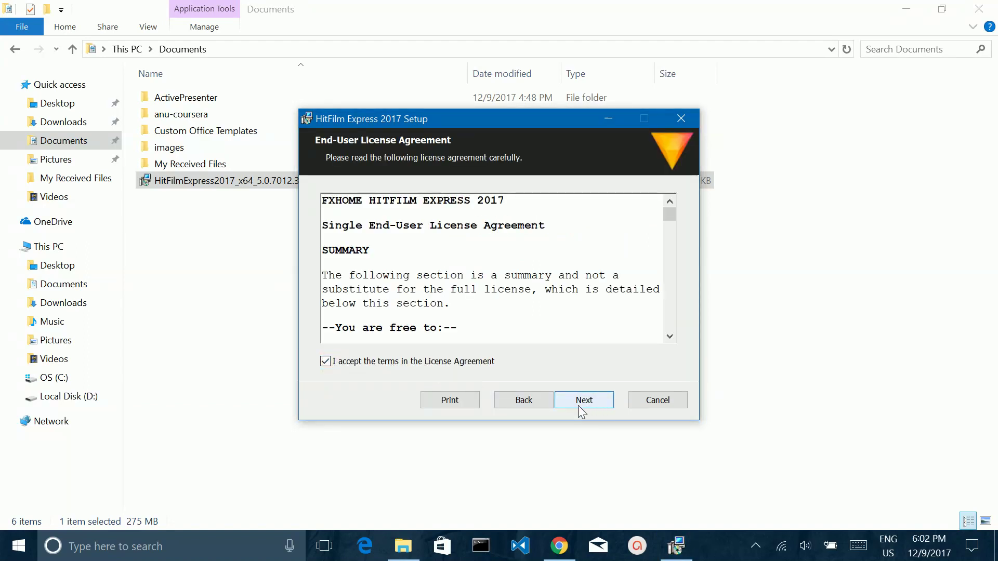
pyautogui.click(583, 403)
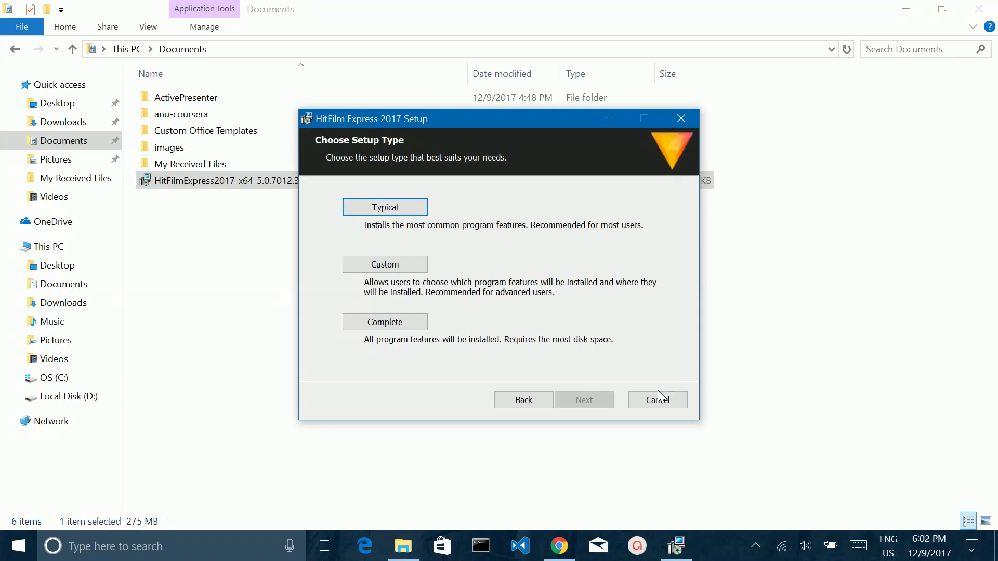
# - Choose the Typical setup type and start the installation of HitFilm Express 2017
pyautogui.click(385, 211)
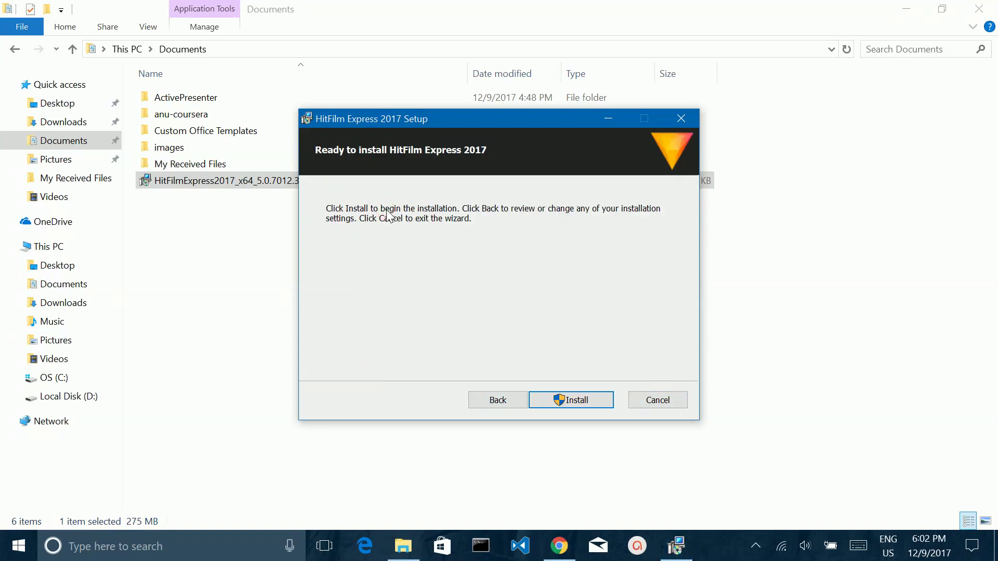
pyautogui.click(502, 399)
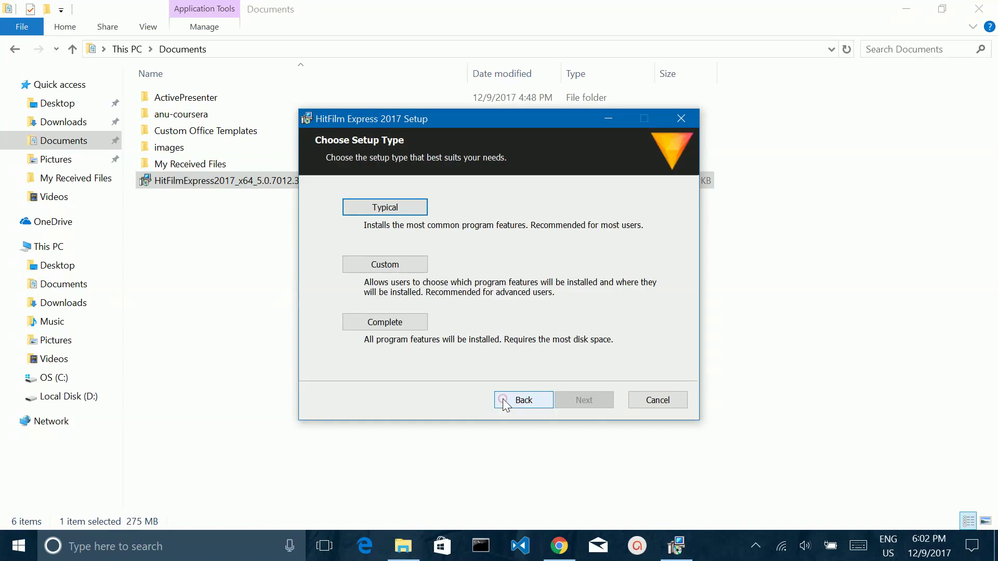
pyautogui.click(418, 213)
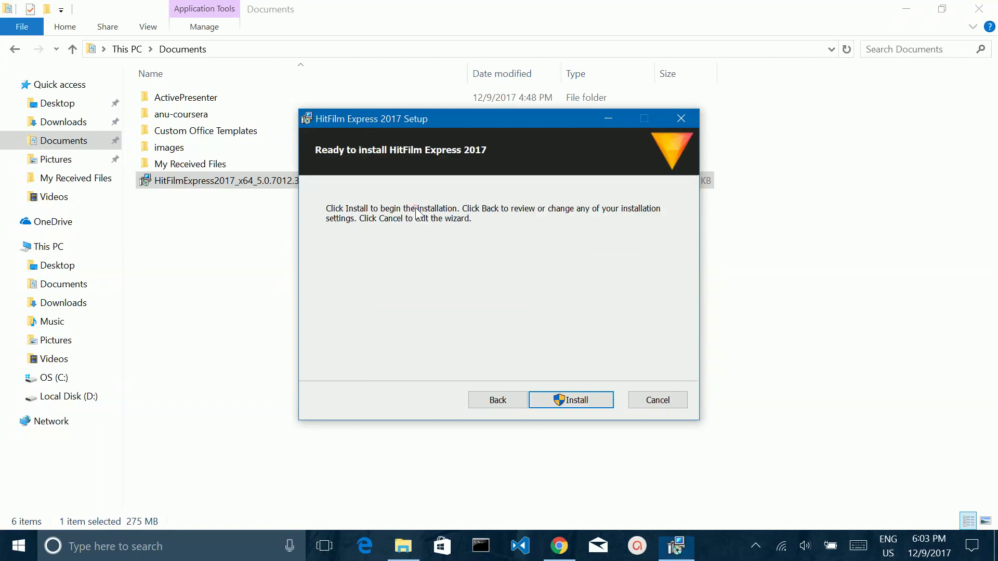
pyautogui.click(572, 400)
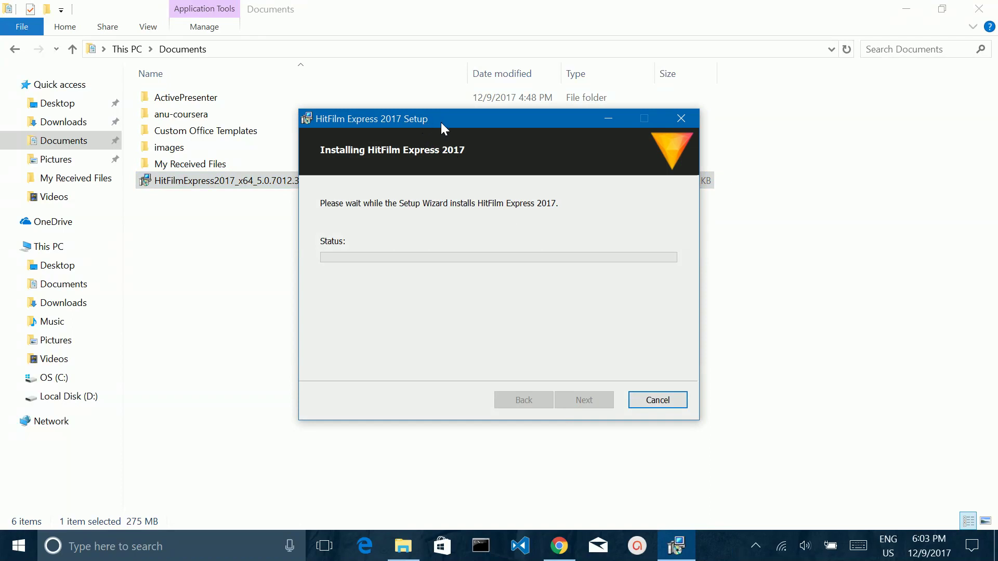
pyautogui.moveTo(441, 123); pyautogui.dragTo(483, 96)
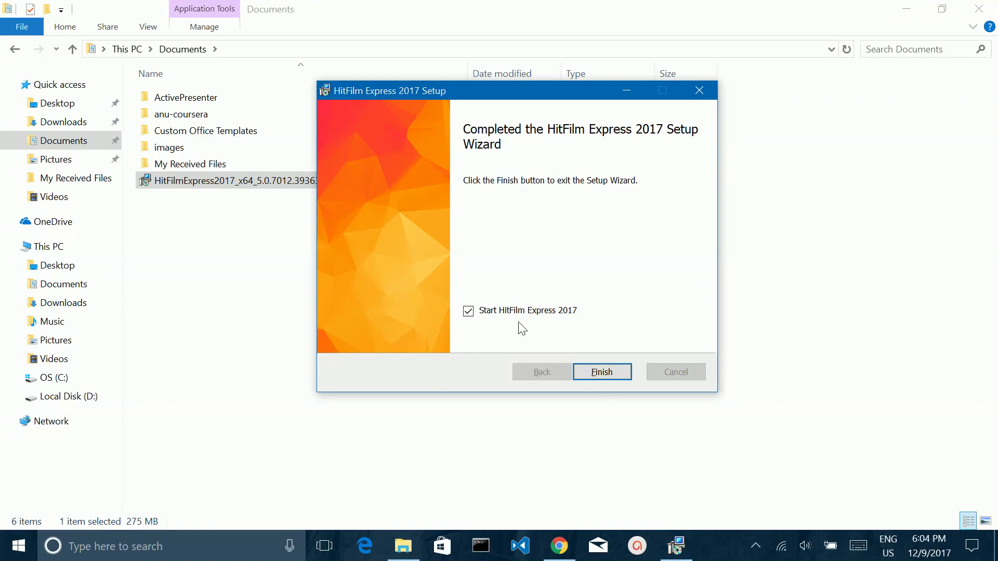
# - Finish the setup wizard with Start HitFilm Express 2017 enabled and dismiss the screen resolution warning
pyautogui.click(606, 373)
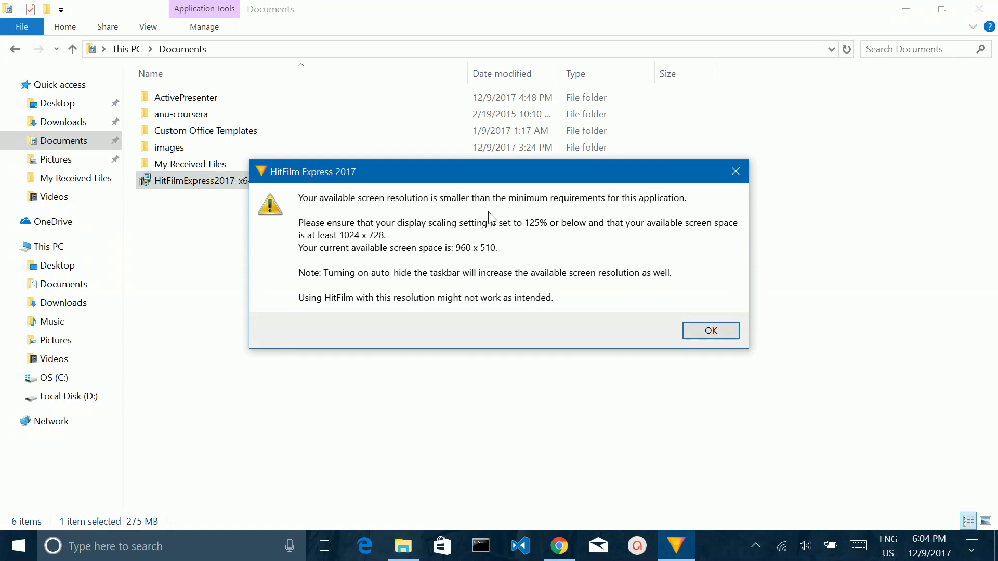
pyautogui.click(713, 332)
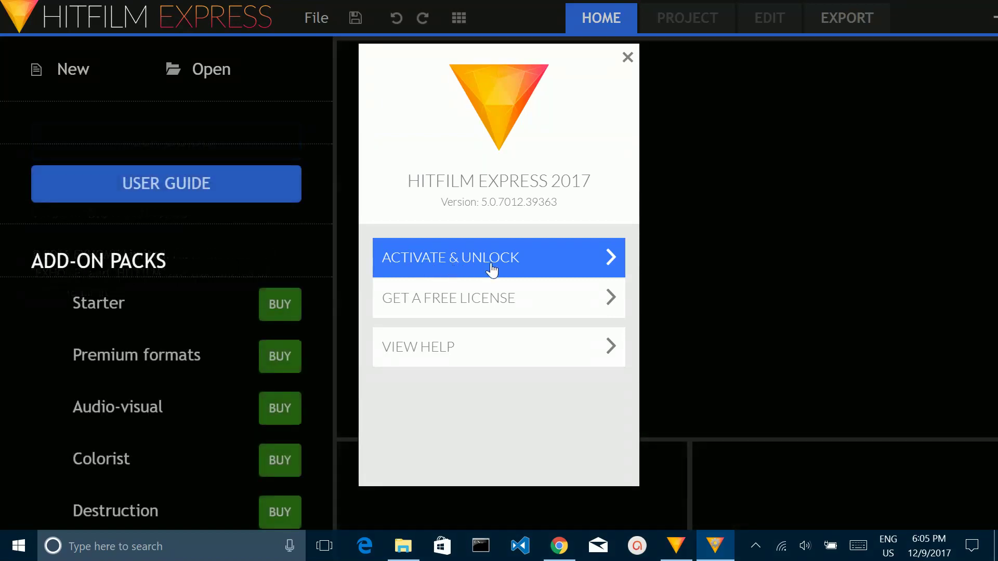
# - Open the Activate & Unlock sign-in form and compare it with the account creation page in Chrome
pyautogui.click(458, 265)
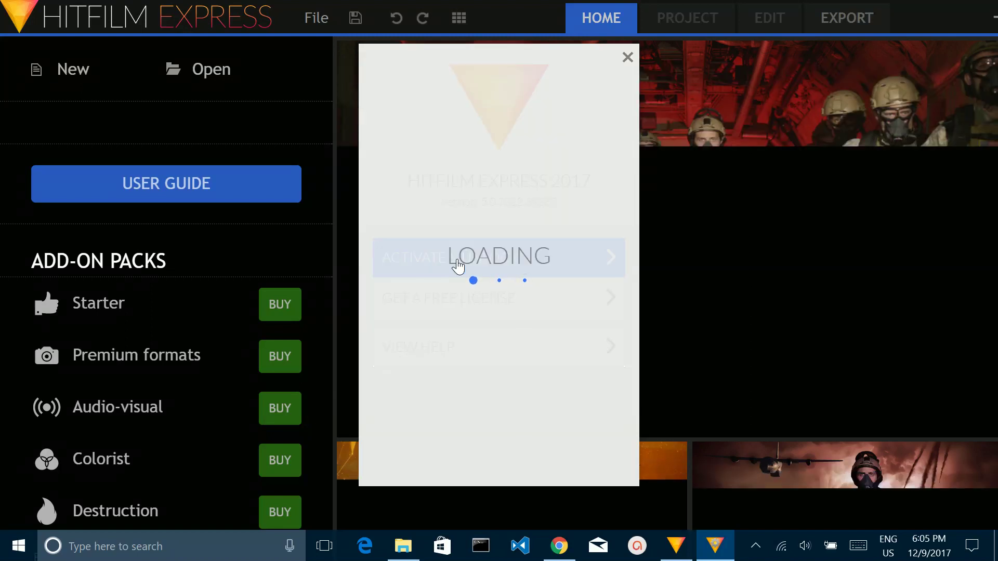
pyautogui.click(413, 175)
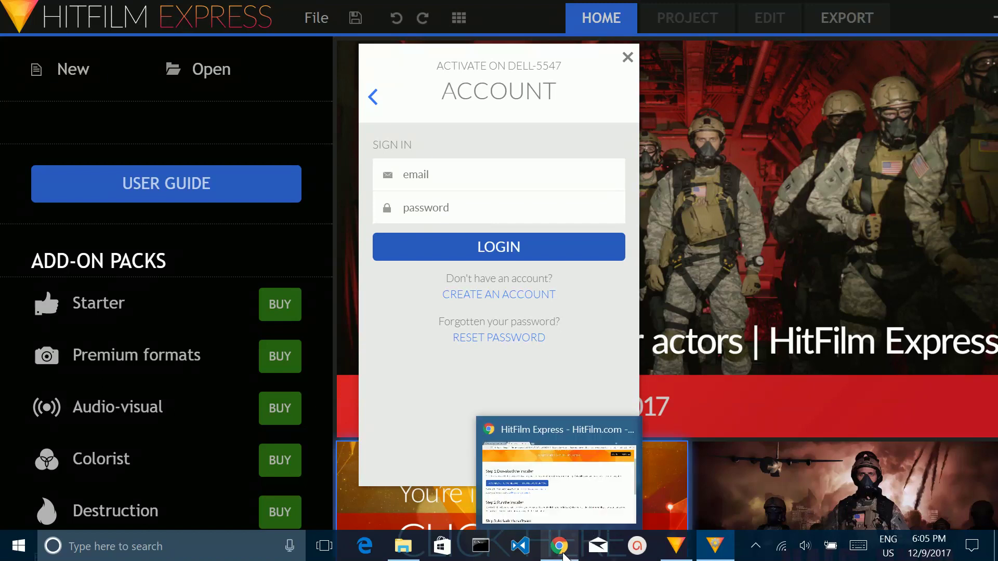
pyautogui.click(564, 555)
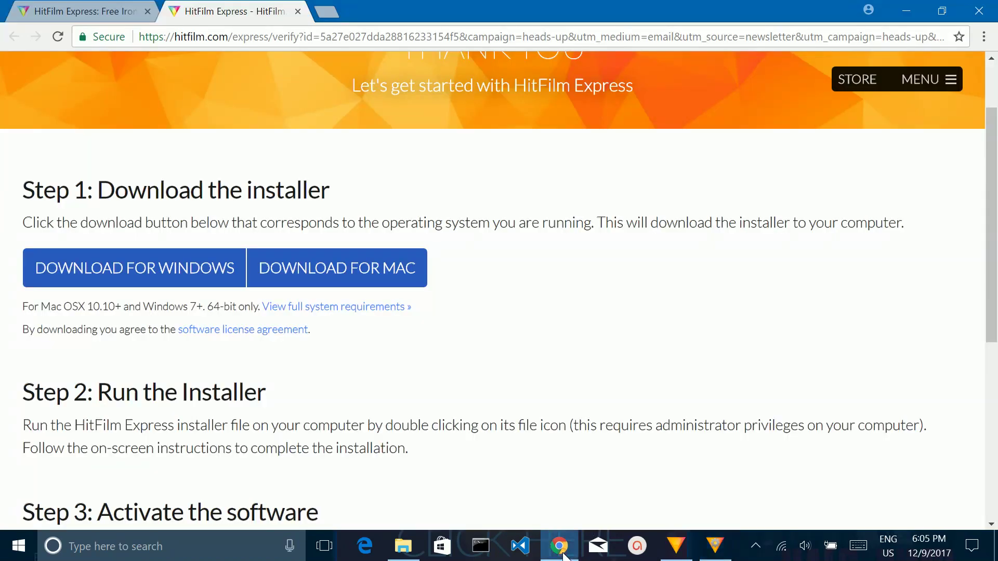
pyautogui.click(90, 14)
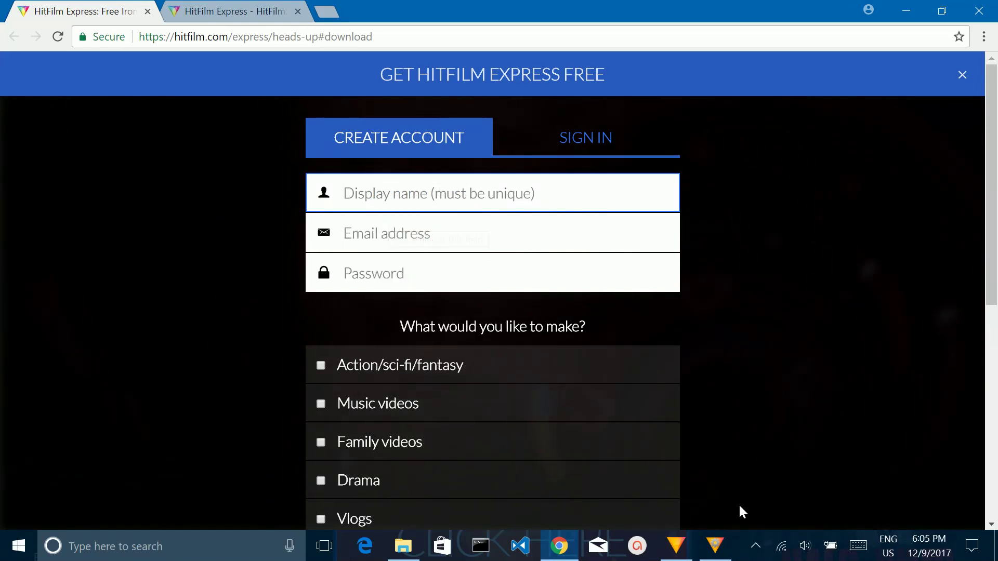
pyautogui.click(716, 547)
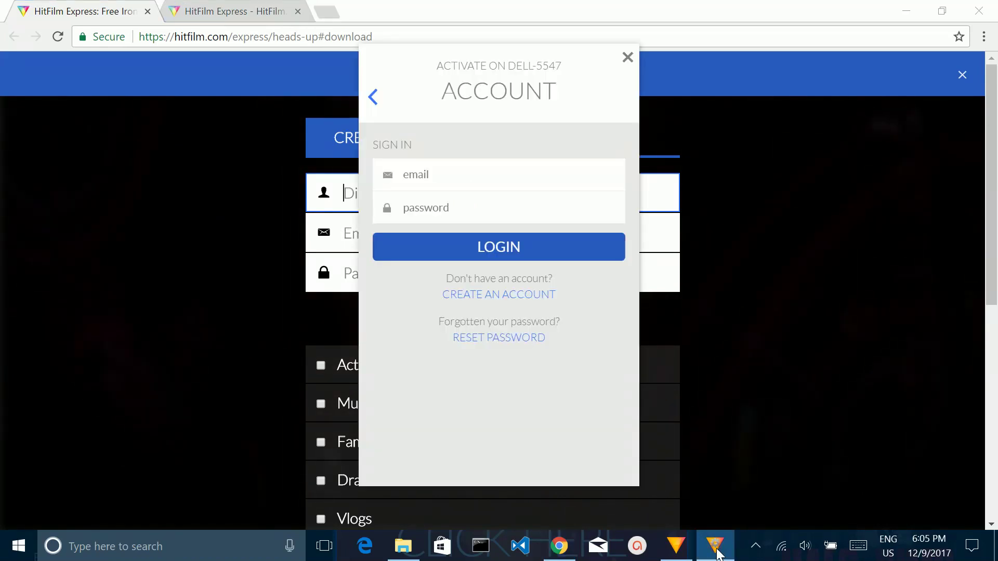
# - Move the activation sign-in dialog aside and close it without logging in
pyautogui.click(453, 177)
pyautogui.click(461, 207)
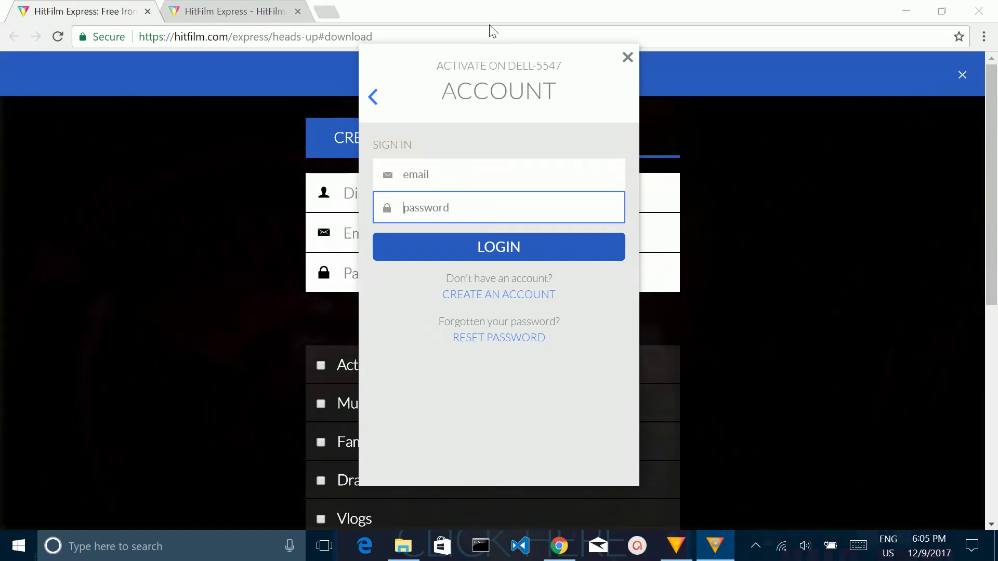
pyautogui.moveTo(482, 66); pyautogui.dragTo(684, 76)
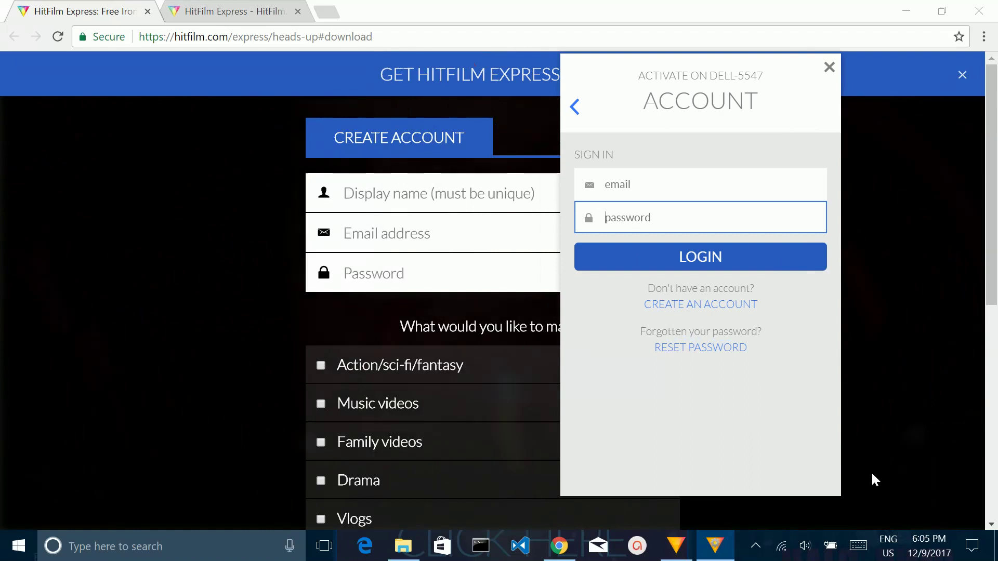
pyautogui.click(831, 68)
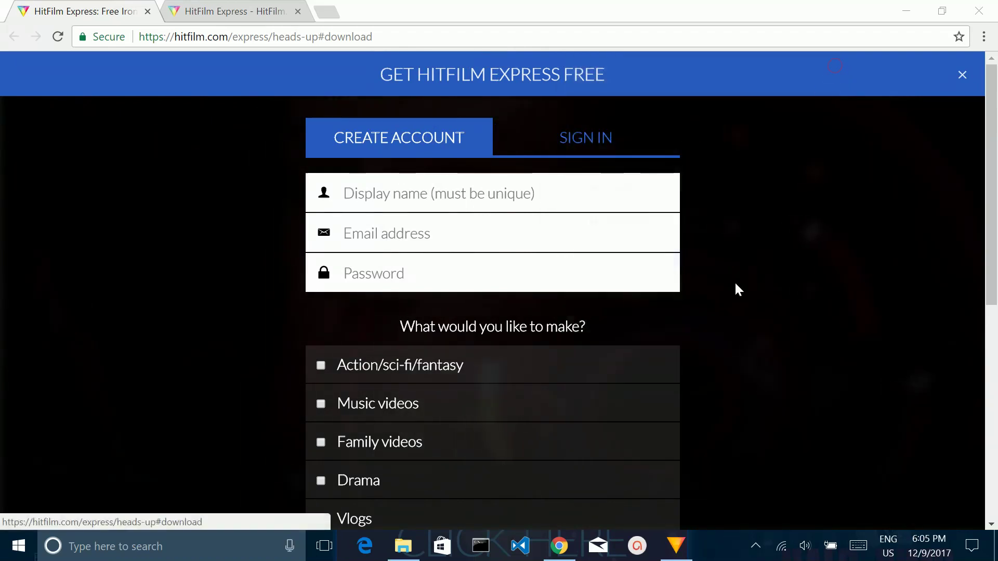
# - Switch to HitFilm Express, view its version and license information, and close that window
pyautogui.click(691, 547)
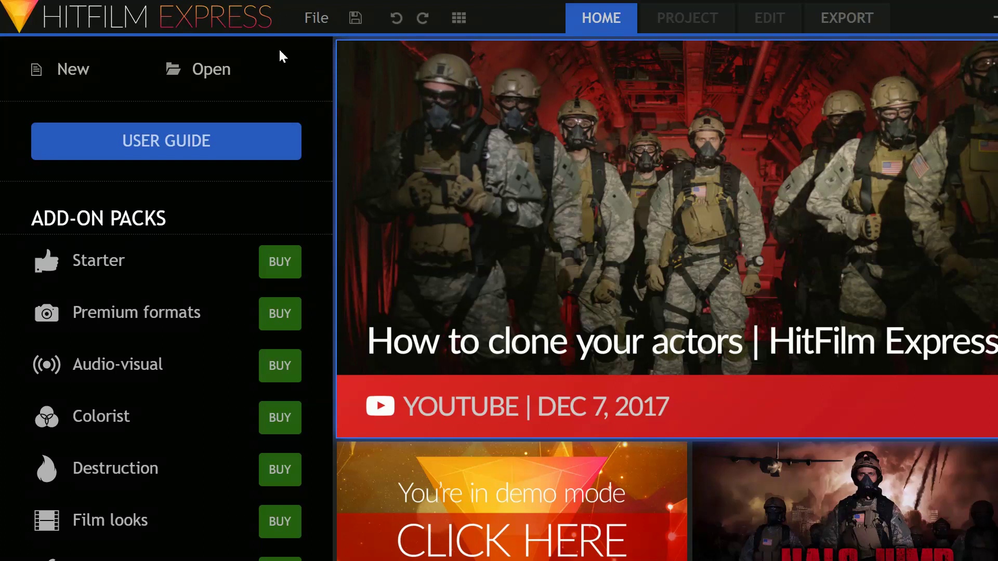
pyautogui.click(170, 13)
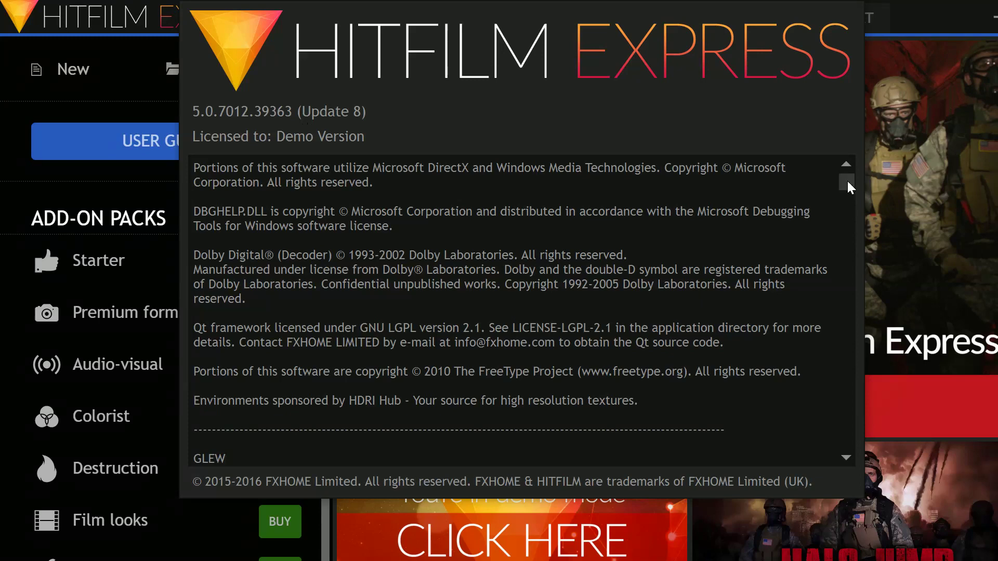
pyautogui.moveTo(847, 184)
pyautogui.mouseDown()
pyautogui.moveTo(870, 425)
pyautogui.moveTo(847, 177)
pyautogui.mouseUp()
pyautogui.click(934, 26)
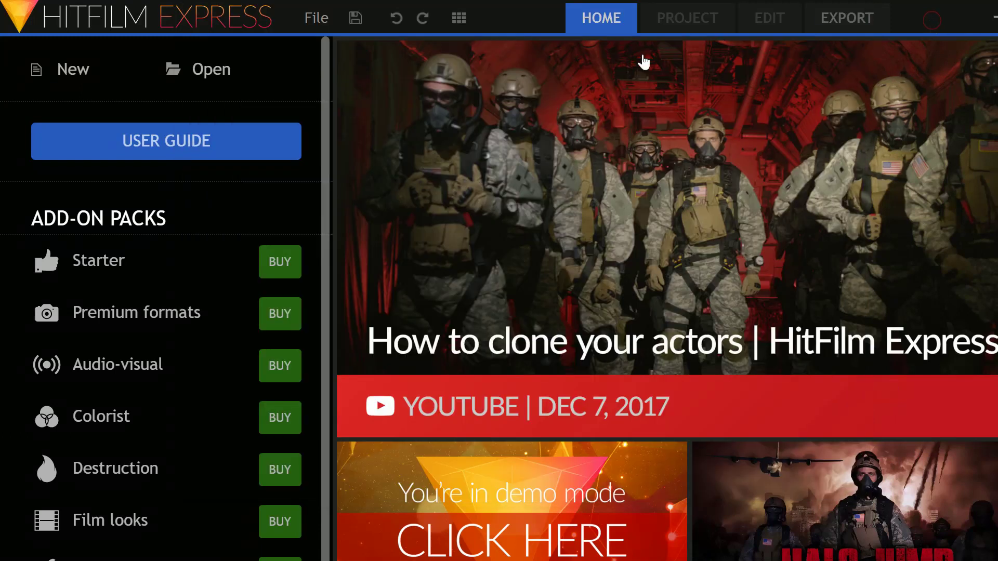